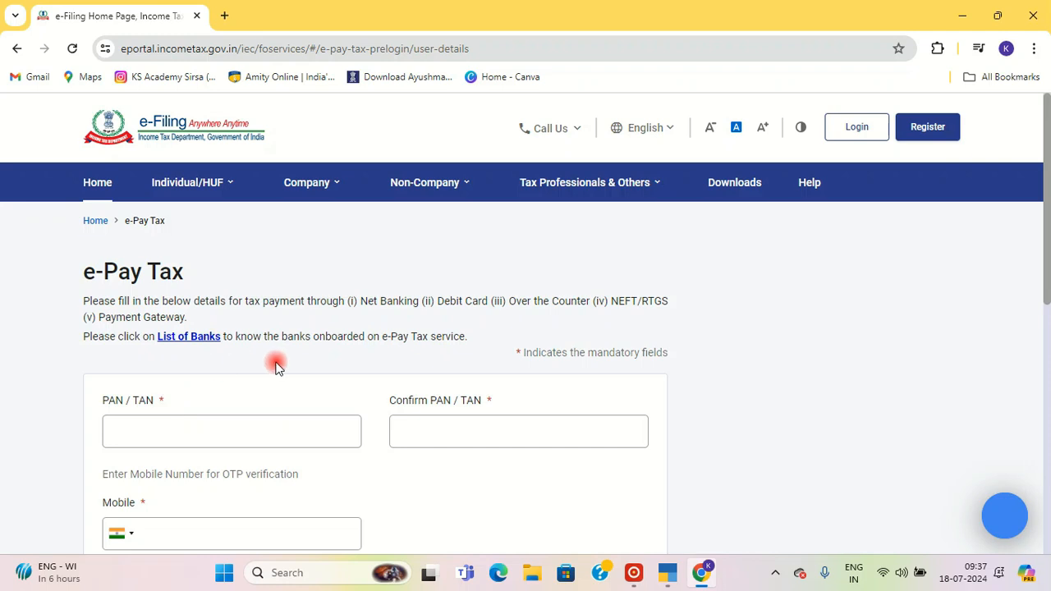
# Fill in the PAN/TAN, its confirmation and the mobile number for OTP verification, and continue with the e-Pay Tax request
pyautogui.scroll(-1, 276, 364)
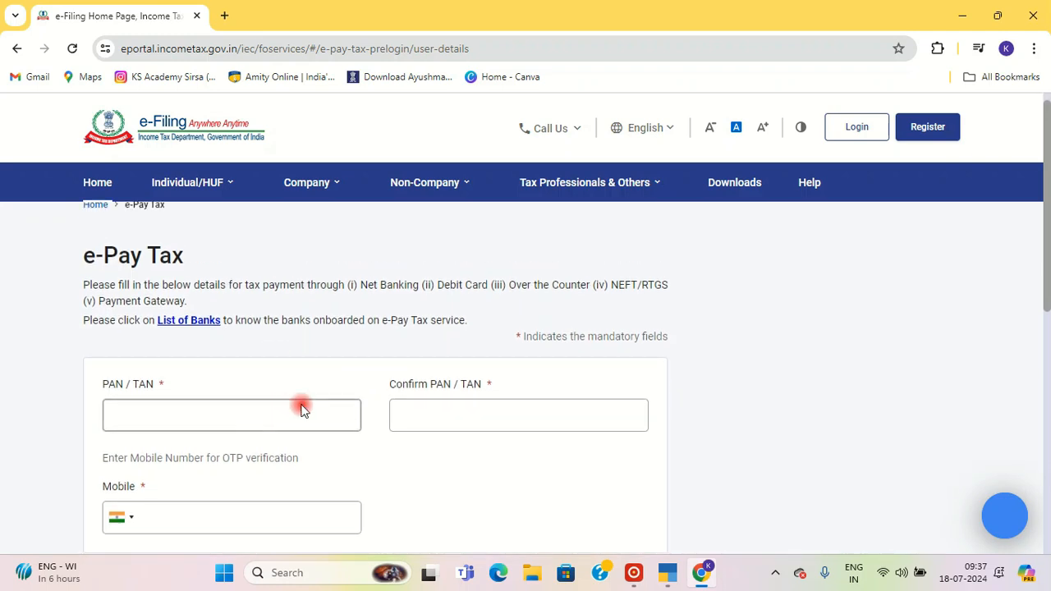
pyautogui.scroll(-2, 361, 414)
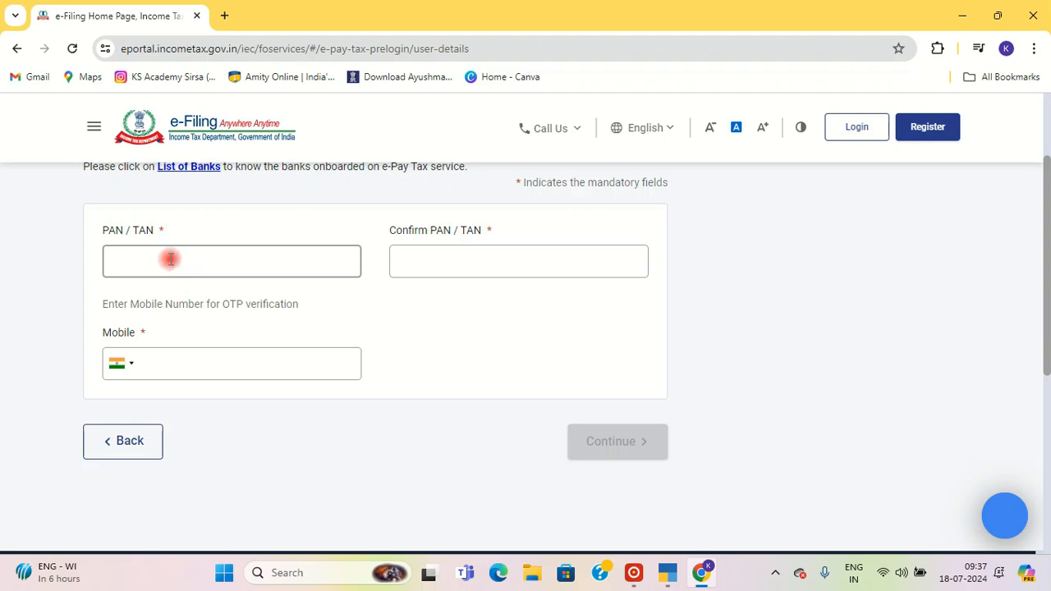
pyautogui.click(158, 261)
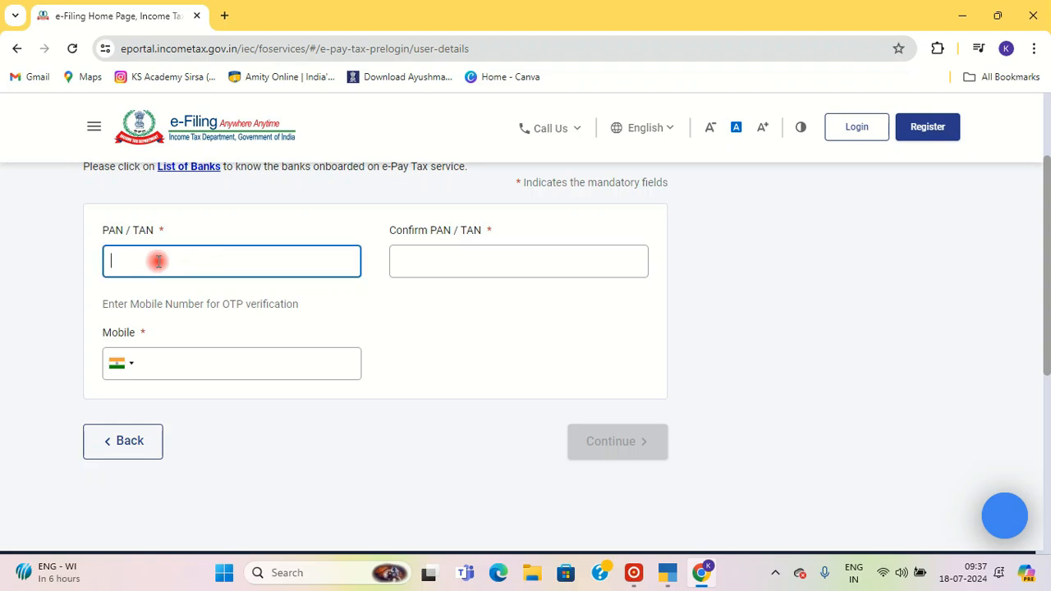
pyautogui.click(429, 263)
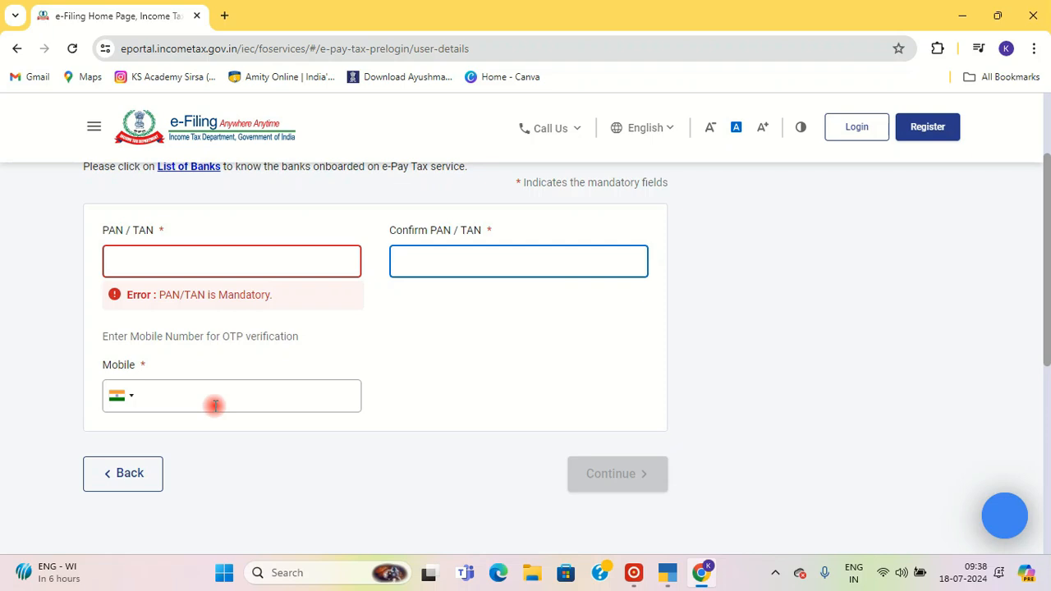
pyautogui.click(654, 476)
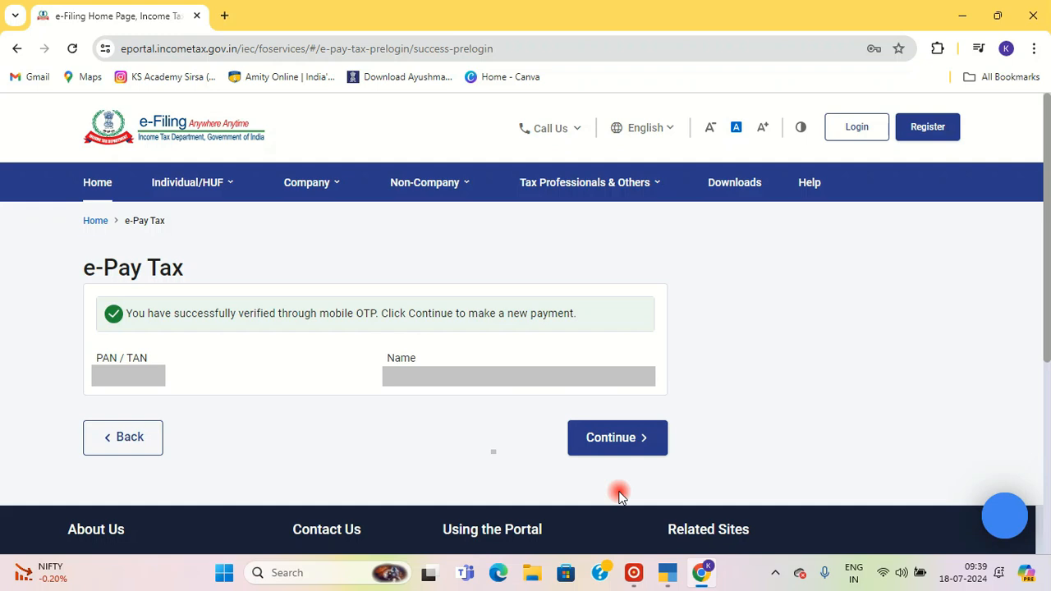
# Set the assessment year to 2024-25 and proceed with the Pay TDS/TCS option
pyautogui.click(194, 350)
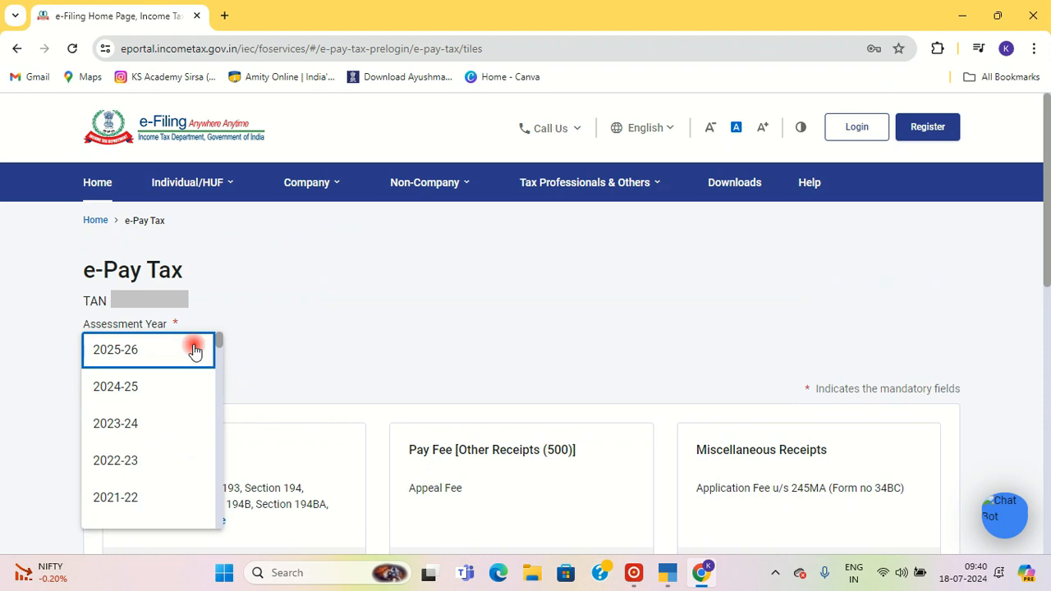
pyautogui.click(194, 387)
pyautogui.scroll(-3, 301, 403)
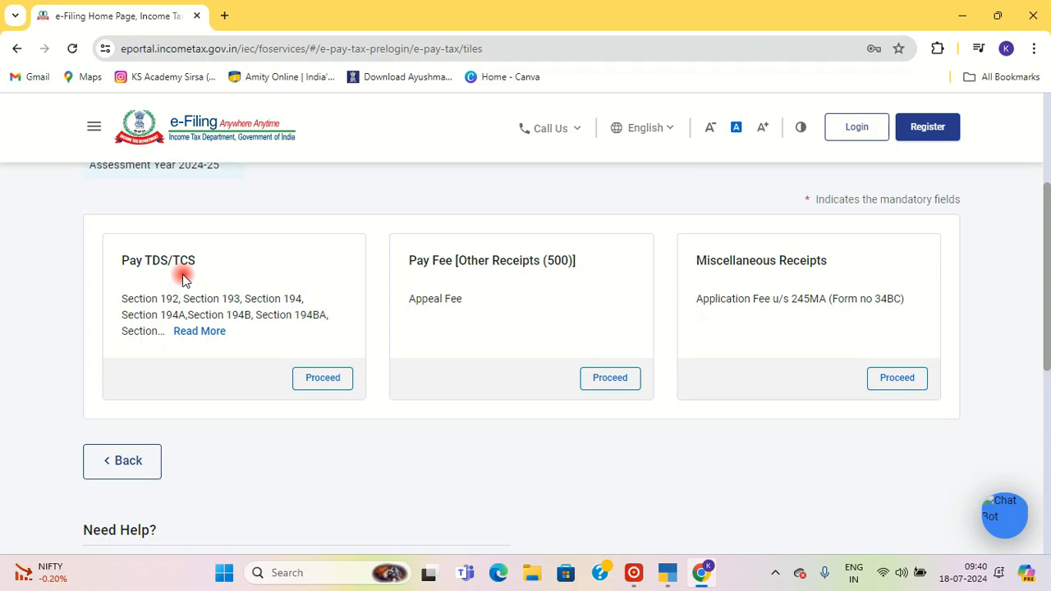
pyautogui.click(320, 379)
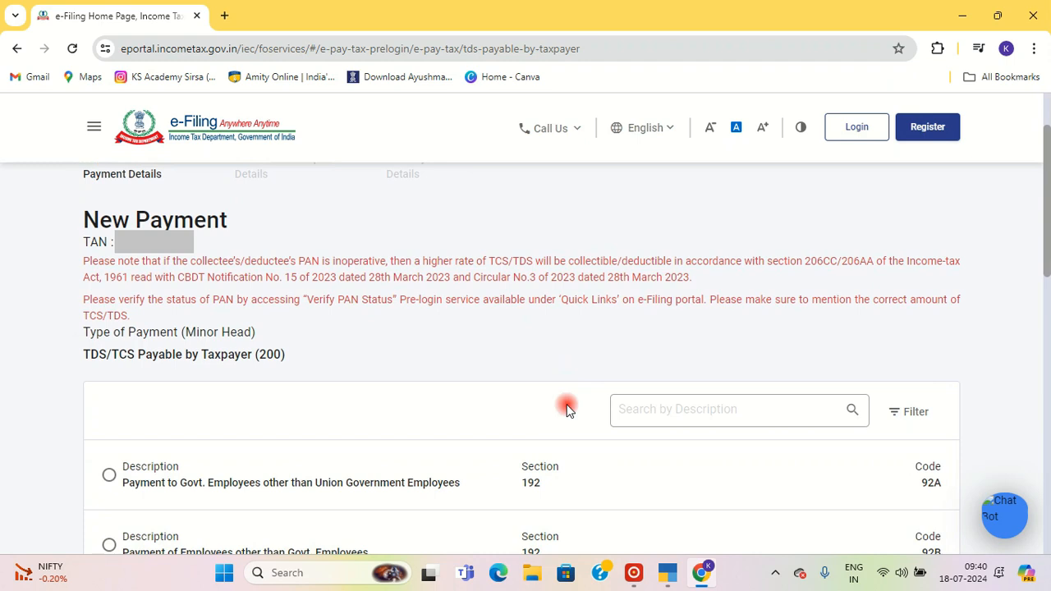
# Find the section 194C entry, Payment of contractors and sub-contractors (code 94C), and select it as the nature of payment
pyautogui.scroll(-5, 567, 408)
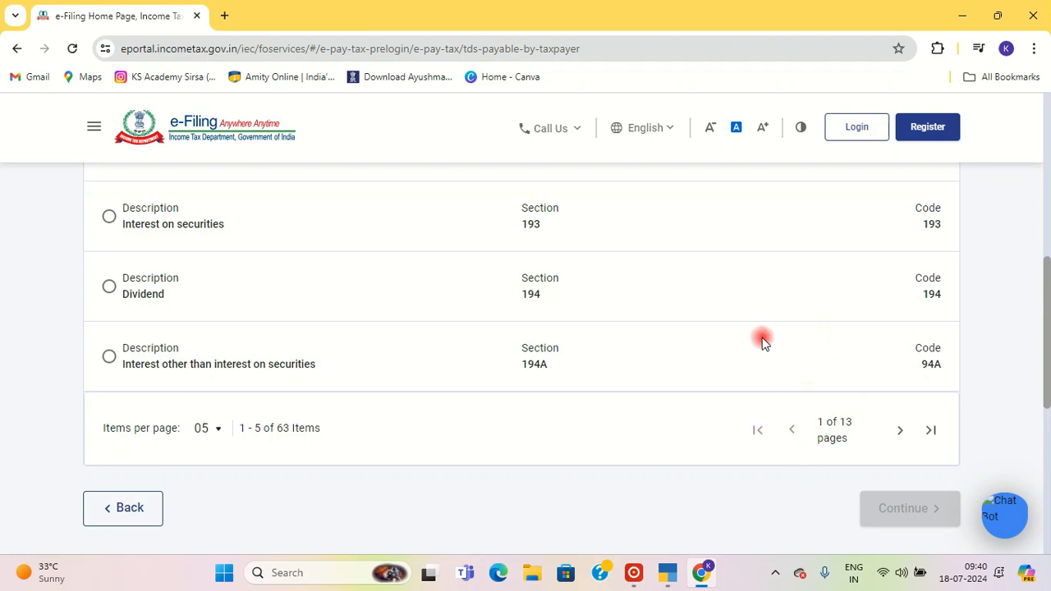
pyautogui.click(901, 435)
pyautogui.click(901, 438)
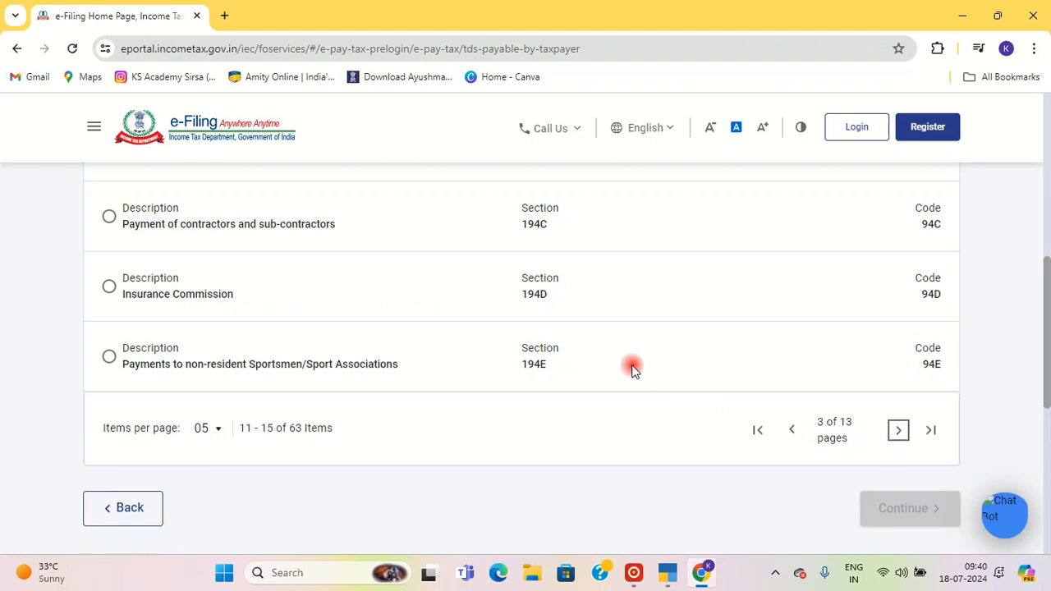
pyautogui.scroll(1, 681, 293)
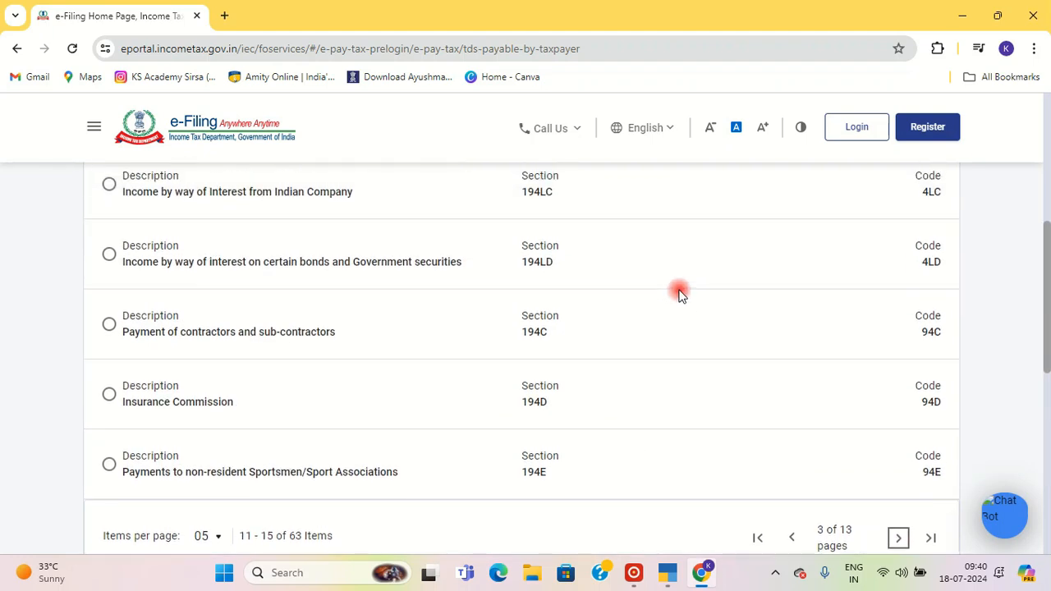
pyautogui.click(111, 326)
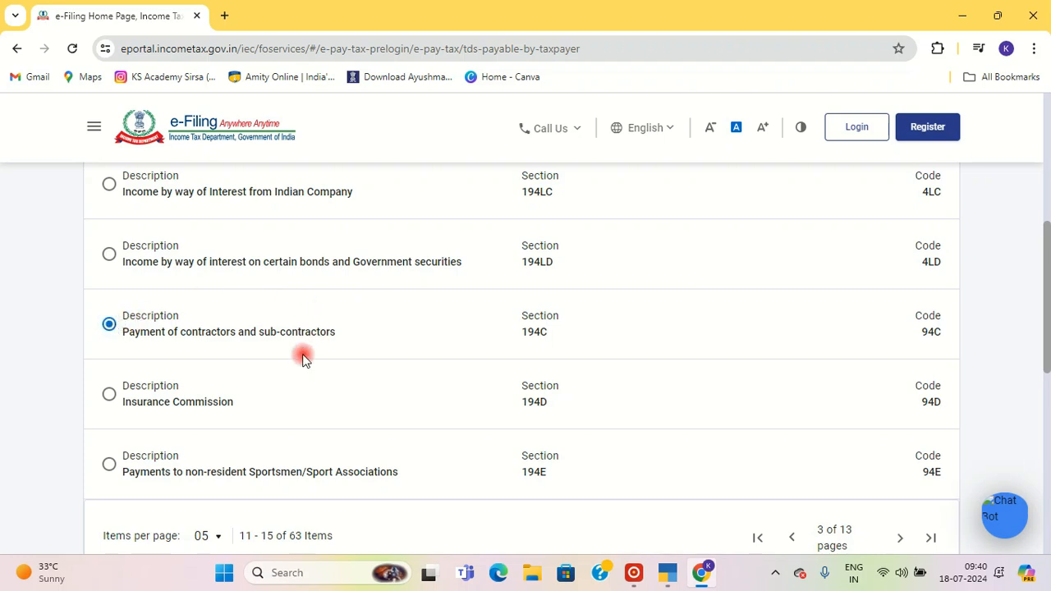
# Continue to the tax break-up and select Other than Company Deductee – Income Tax (Other than Companies) (0021) as the major head
pyautogui.scroll(-2, 302, 359)
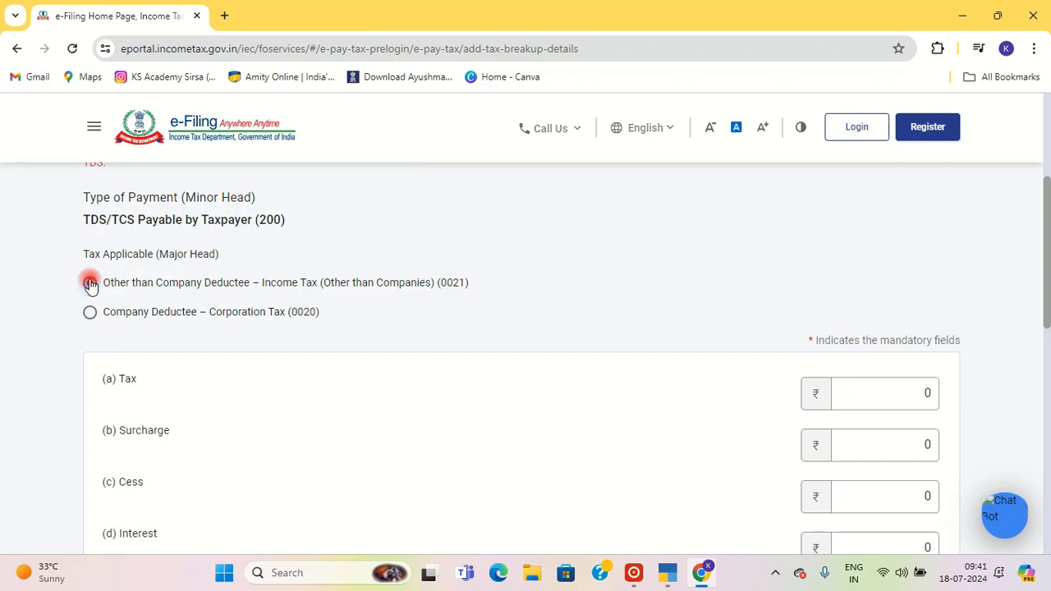
pyautogui.scroll(-1, 586, 364)
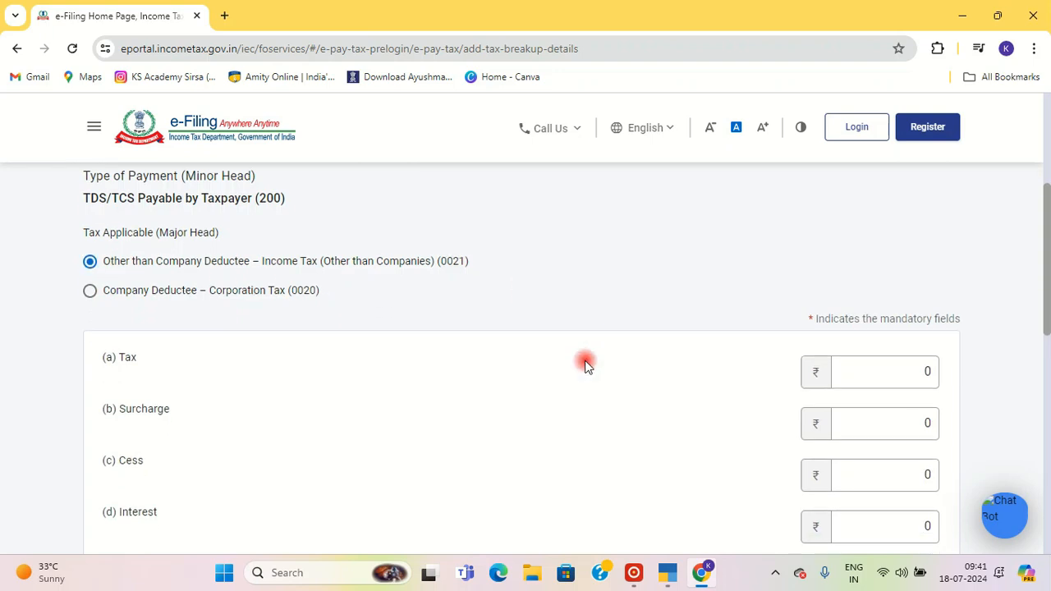
pyautogui.scroll(-1, 585, 364)
# Switch to TallyPrime, close the voucher's print dialog to check the TDS payment total, and return to the tax break-up form in Chrome
pyautogui.click(919, 276)
pyautogui.doubleClick(919, 276)
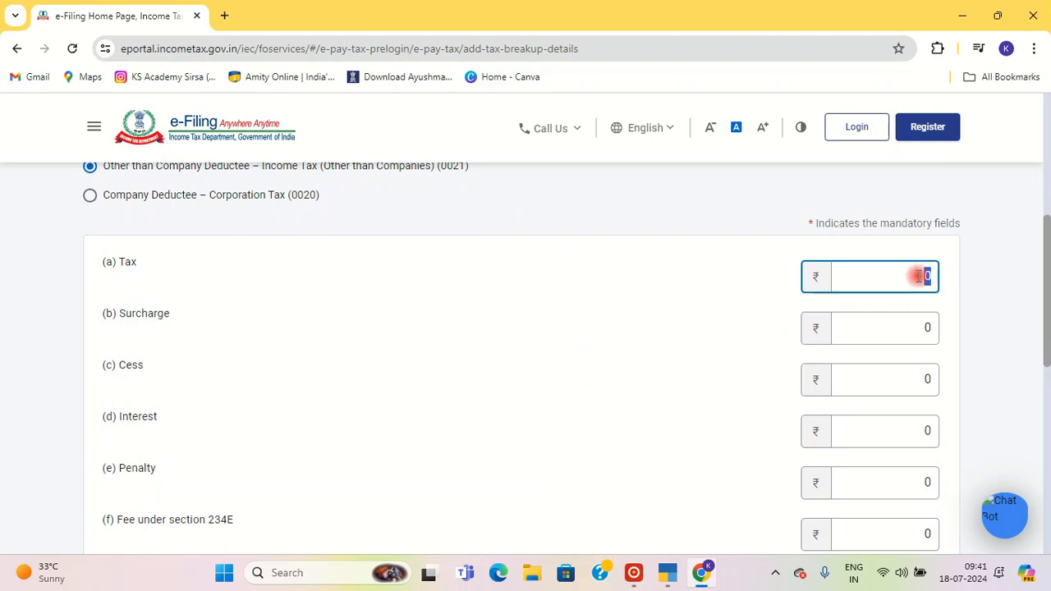
pyautogui.hotkey('alt', 'Tab')
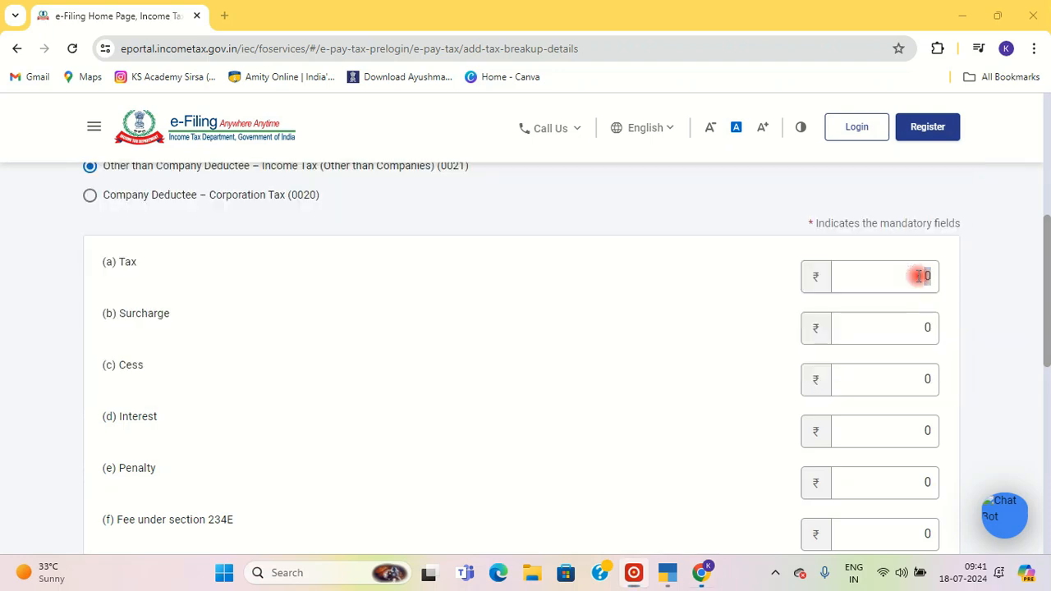
pyautogui.hotkey('alt', 'Tab')
pyautogui.hotkey('alt', 'Tab')
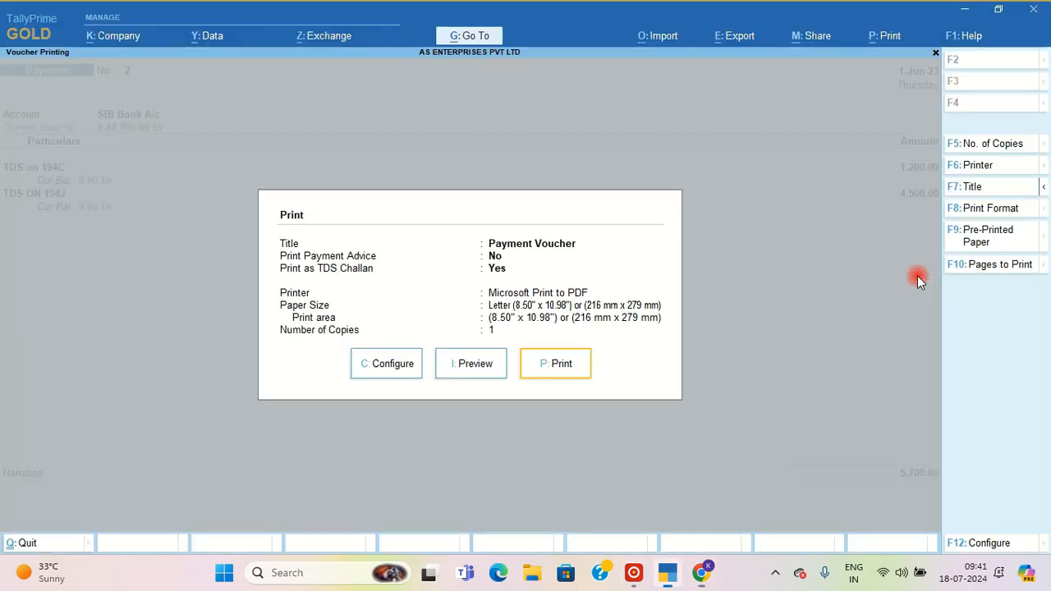
pyautogui.press('Escape')
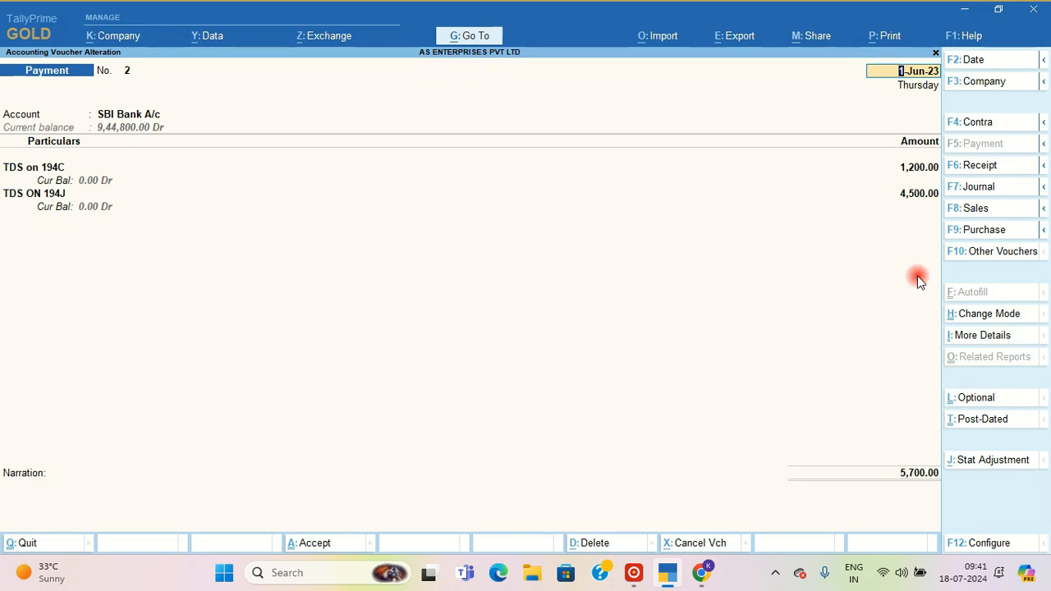
pyautogui.hotkey('alt', 'Tab')
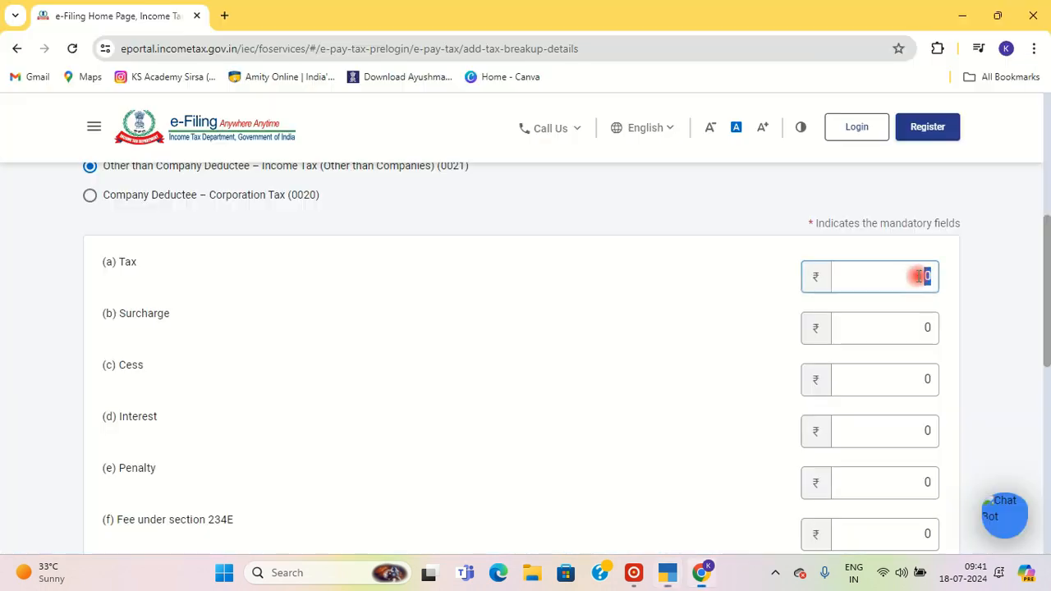
# Set the (a) Tax amount to 5,700 and continue to the payment details
pyautogui.write('7000')
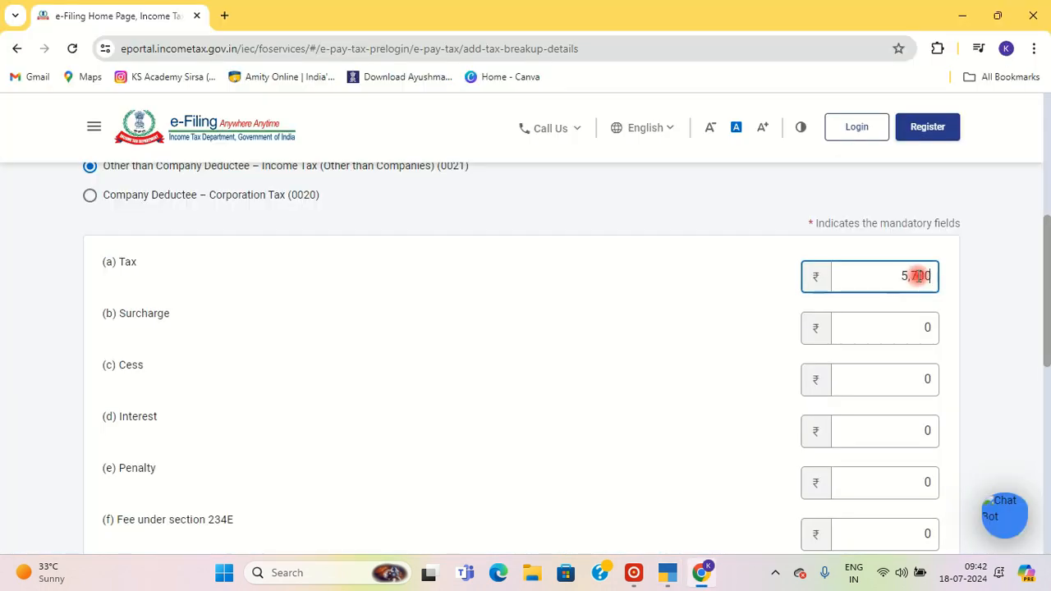
pyautogui.press('BackSpace')
pyautogui.click(988, 342)
pyautogui.scroll(-1, 988, 343)
pyautogui.scroll(-2, 987, 342)
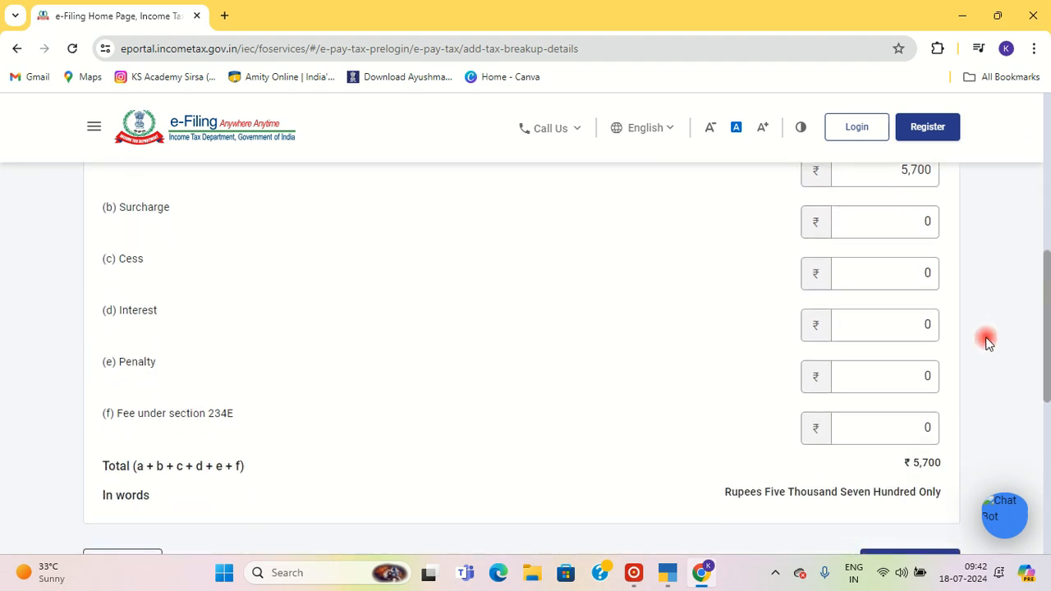
pyautogui.click(927, 510)
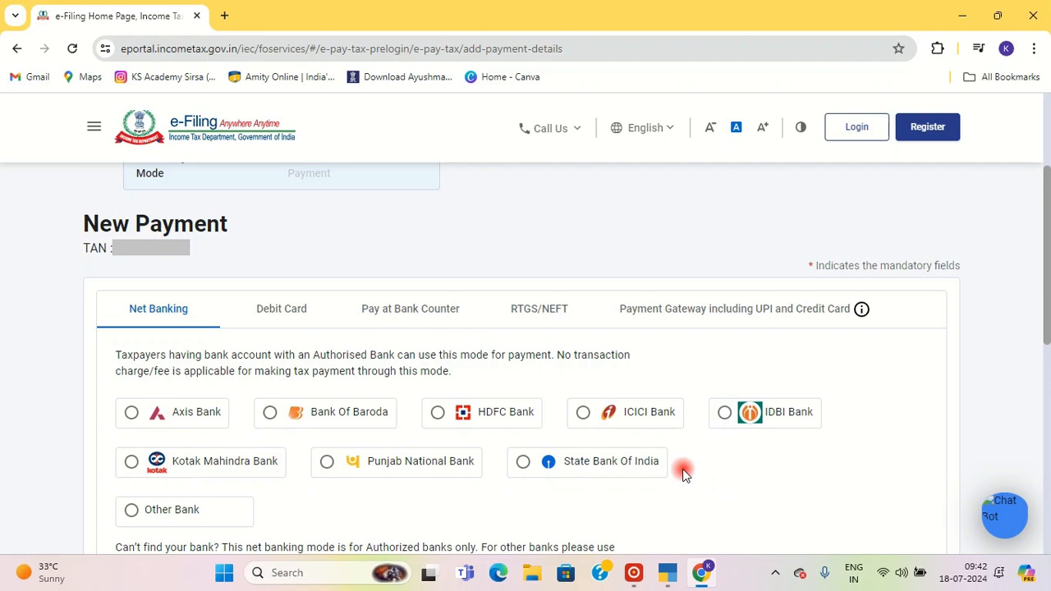
# Review the available payment modes, choose RTGS/NEFT and continue
pyautogui.scroll(-2, 683, 474)
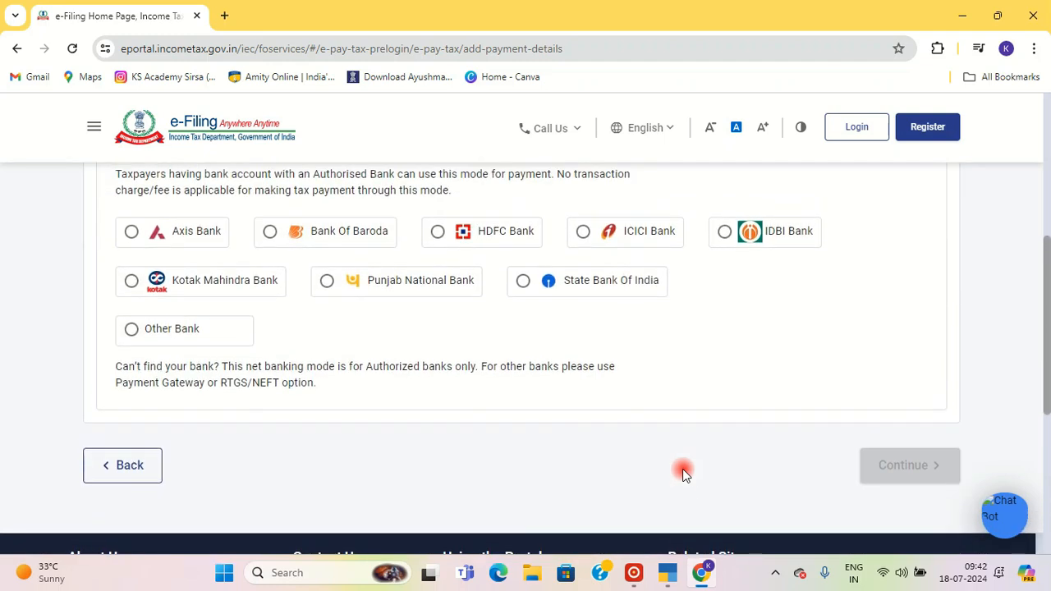
pyautogui.scroll(1, 683, 474)
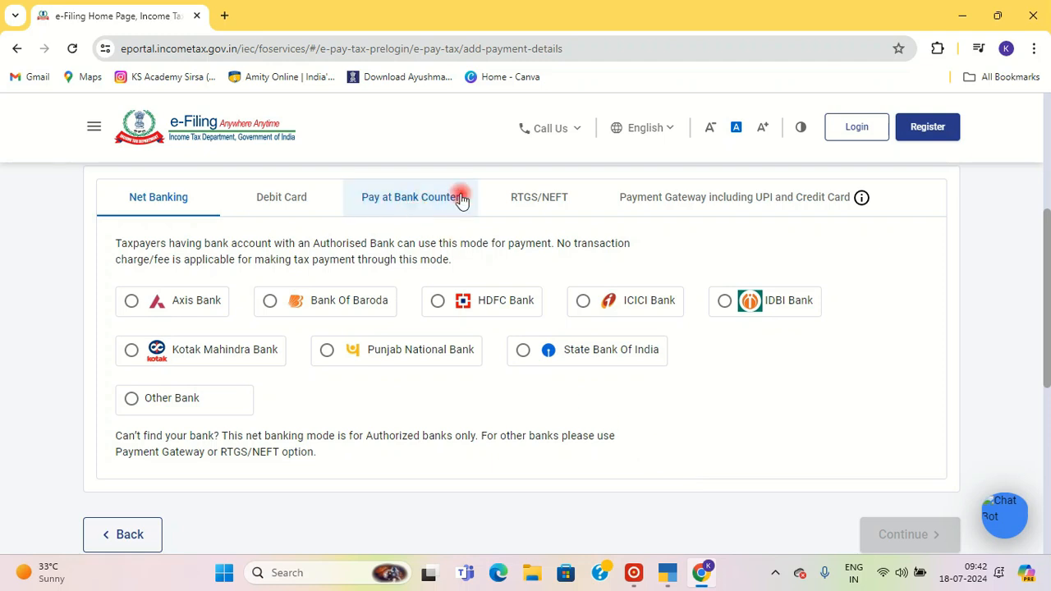
pyautogui.click(536, 203)
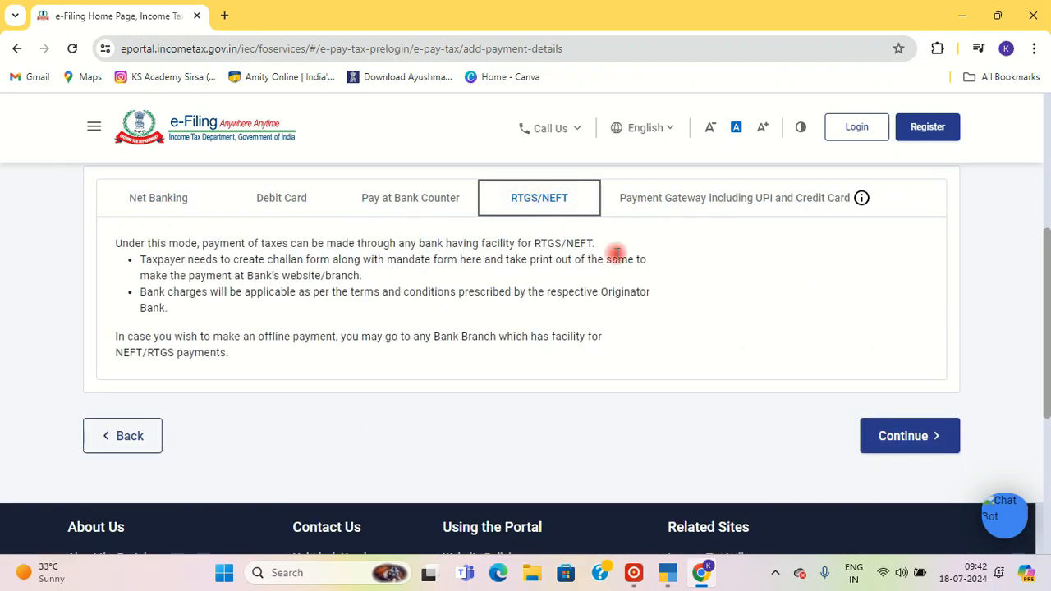
pyautogui.click(880, 443)
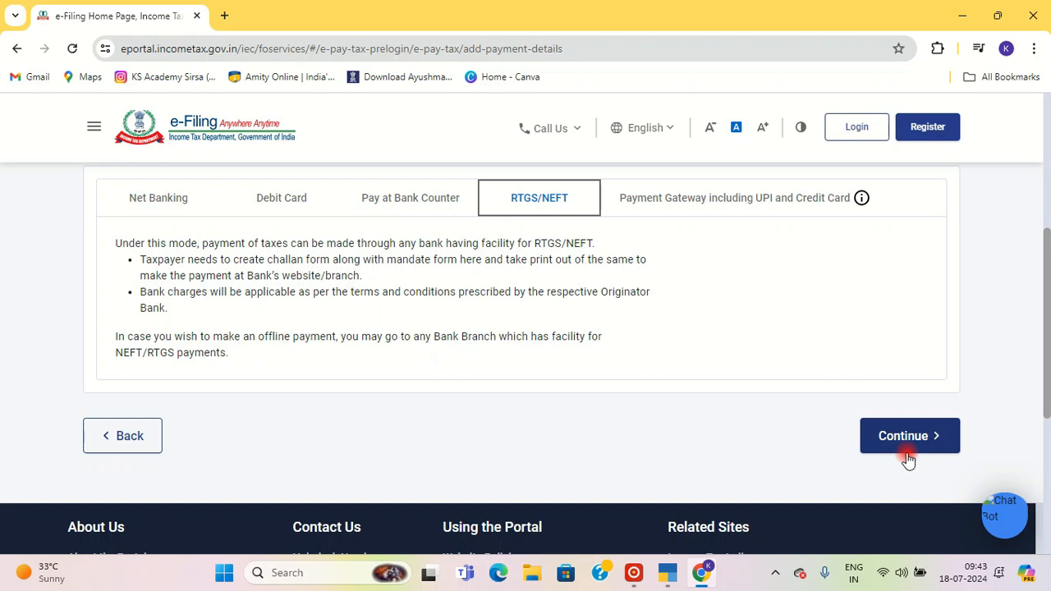
pyautogui.click(908, 456)
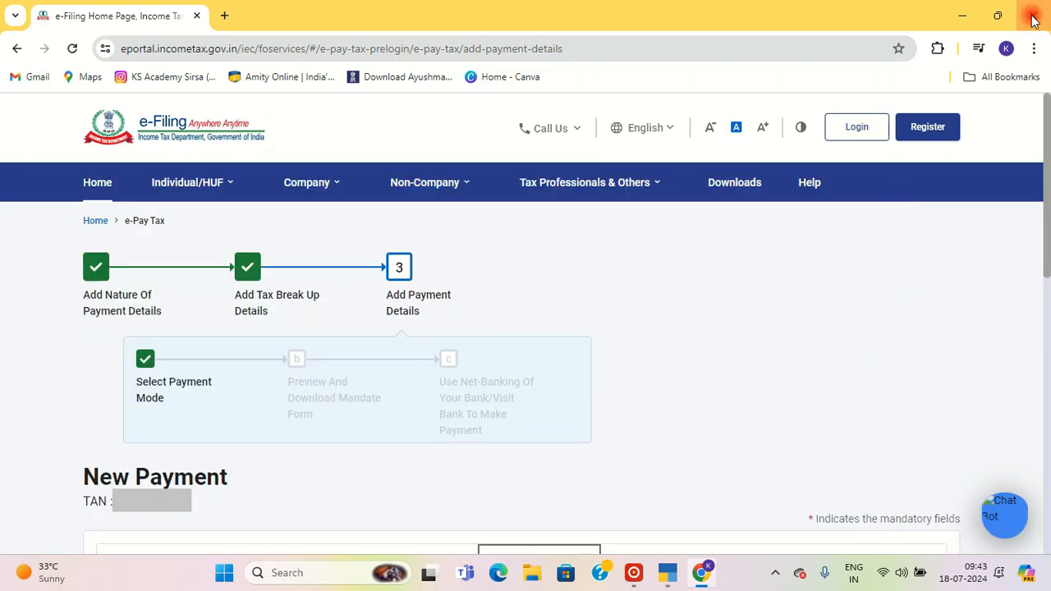